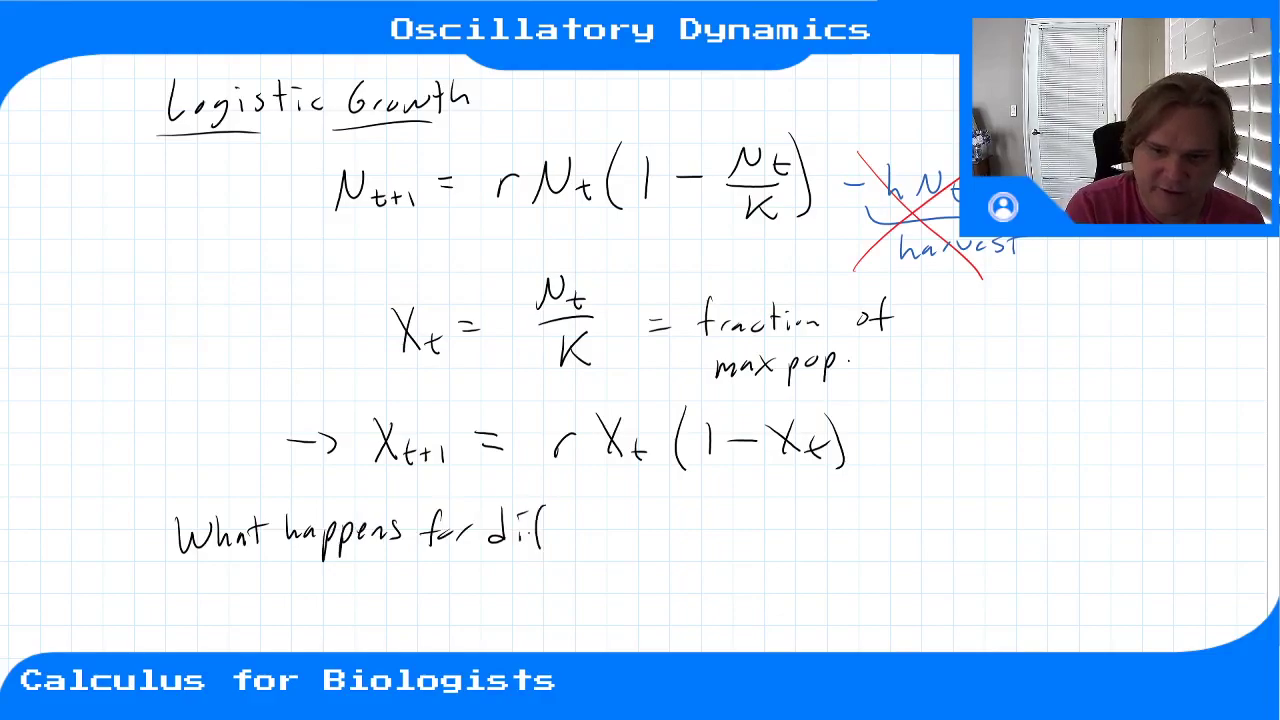
Step: Finish handwriting the question "What happens for different growth rates r?" below the X_t+1 equation
left_click_drag(576, 536, 590, 541)
left_click_drag(594, 542, 604, 530)
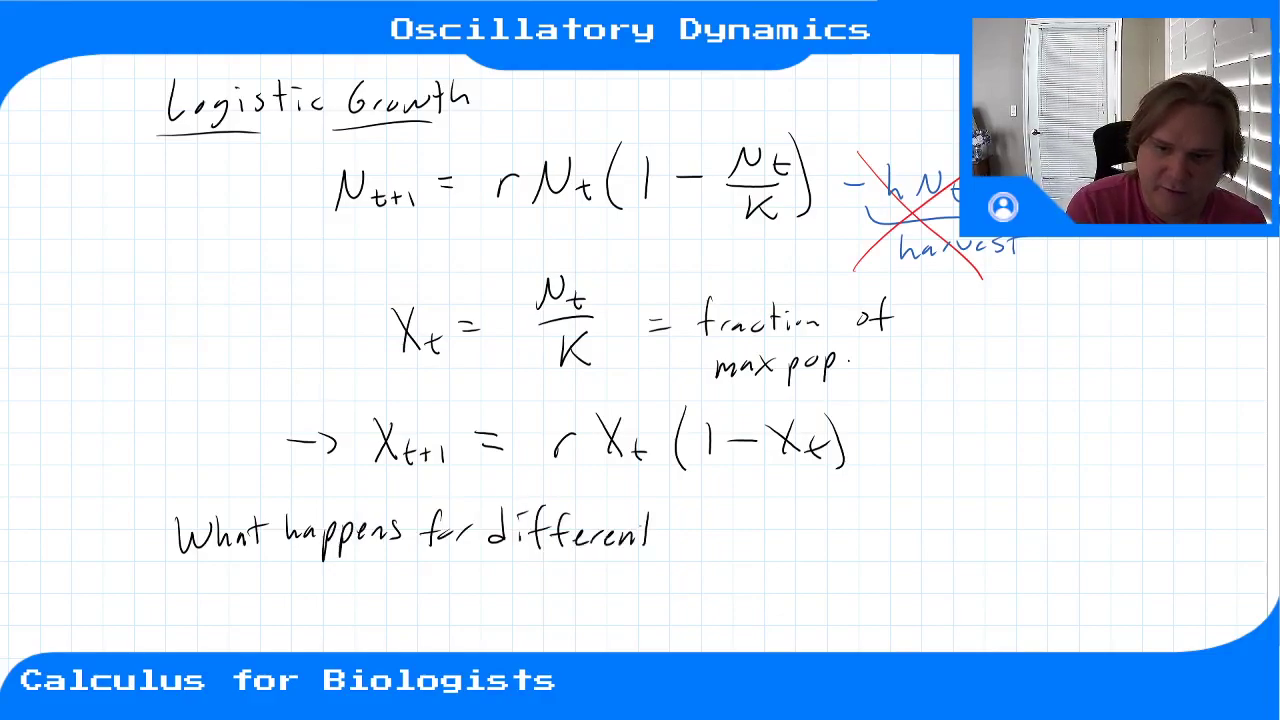
mouse_move(684, 533)
left_mouse_down()
mouse_move(676, 553)
mouse_move(756, 527)
left_mouse_up()
left_click_drag(763, 510, 765, 546)
left_click_drag(750, 524, 768, 522)
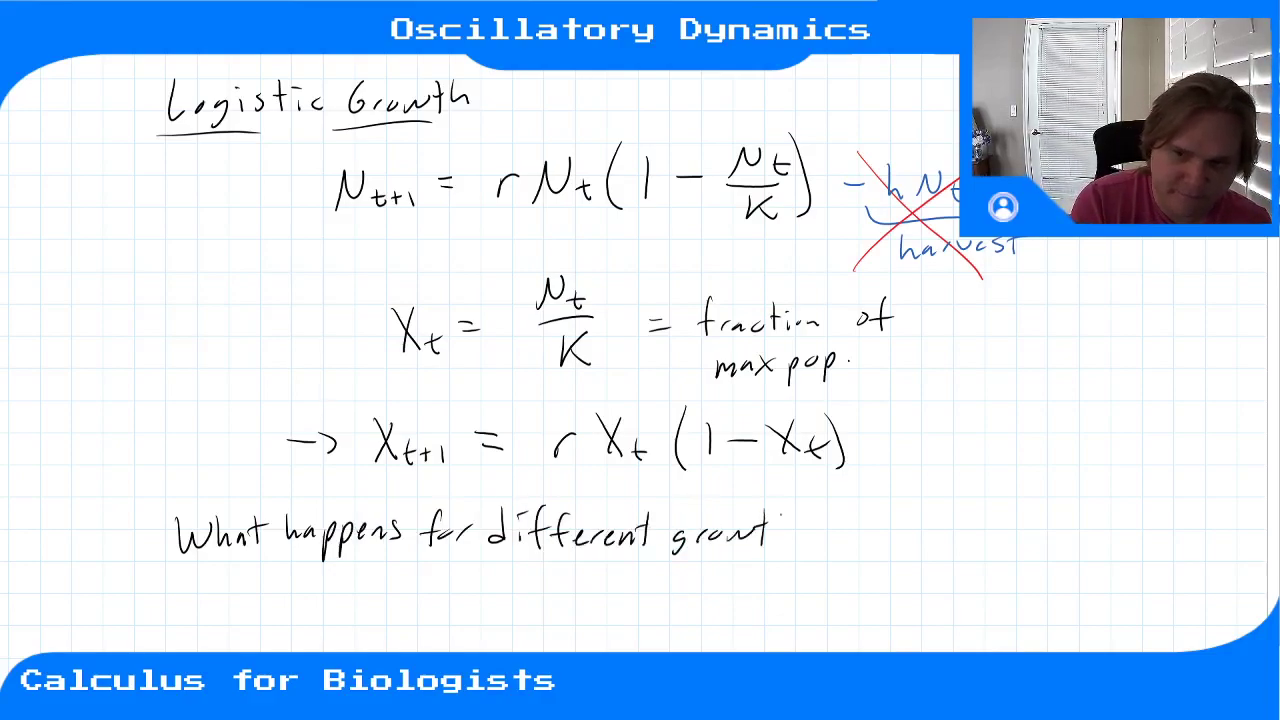
left_click_drag(846, 532, 845, 543)
left_click_drag(858, 512, 858, 543)
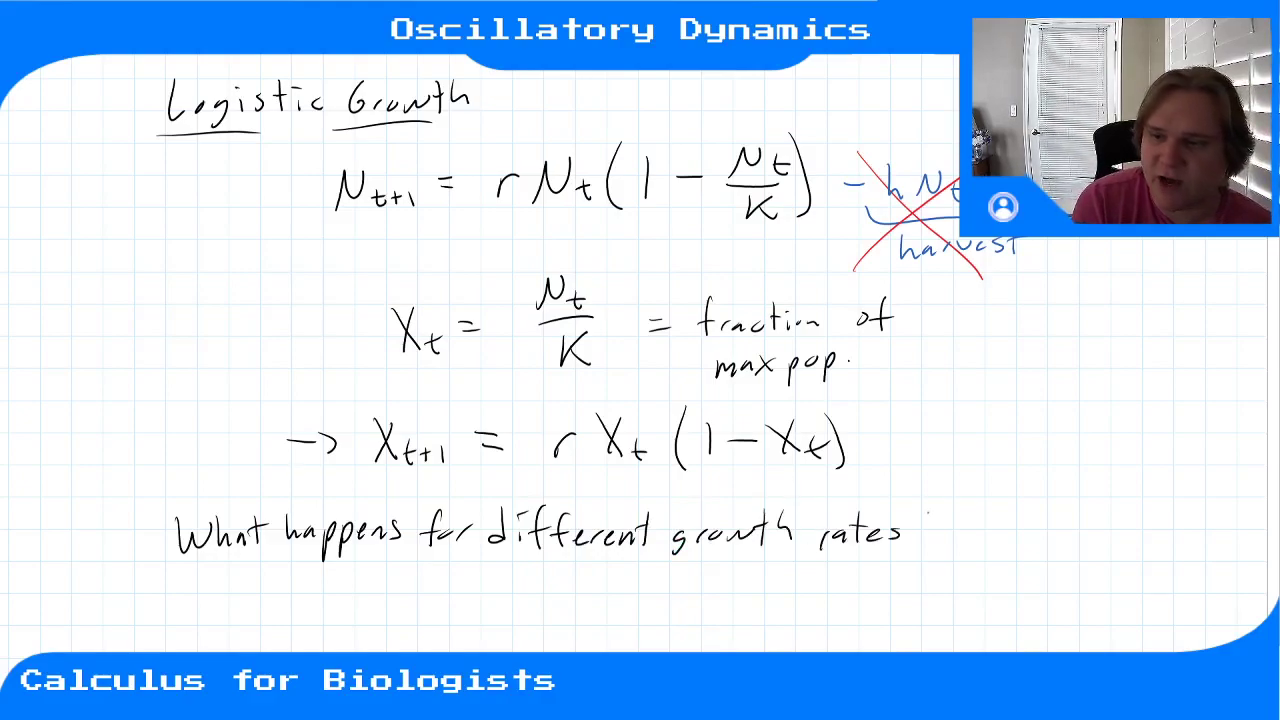
left_click_drag(950, 530, 972, 530)
left_click_drag(984, 504, 990, 520)
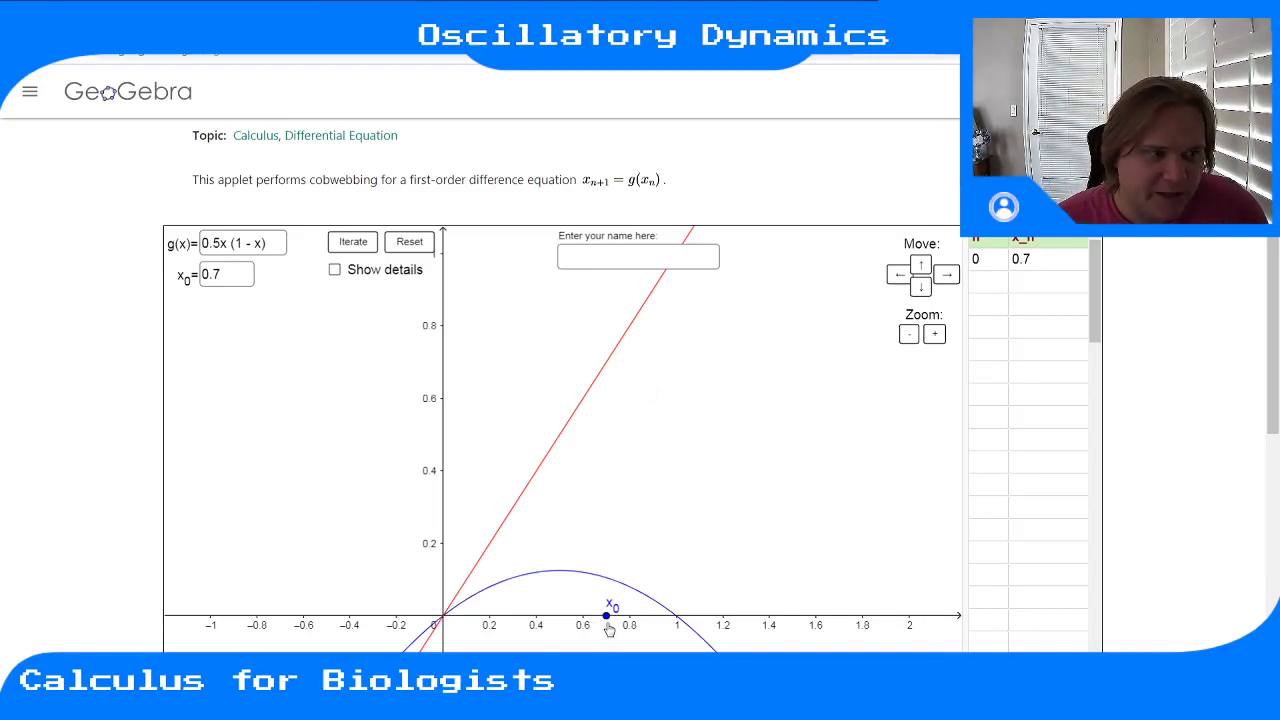
Step: In the GeoGebra cobwebbing applet, run 12 iterations of g(x) = 0.5x (1 - x) starting from x0 = 0.7
left_click(351, 248)
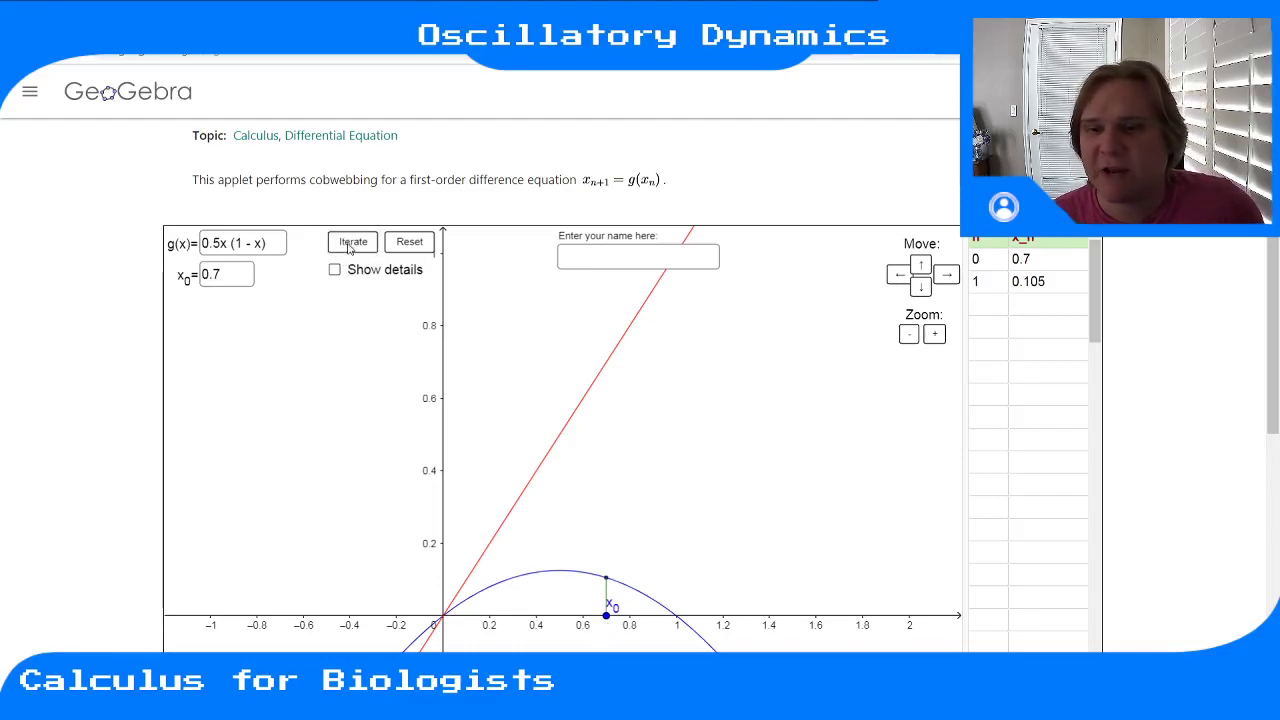
left_click(351, 248)
left_click(351, 248)
left_click(351, 248)
left_click(351, 248)
left_click(349, 250)
left_click(349, 250)
left_click(349, 250)
left_click(349, 250)
left_click(349, 250)
left_click(349, 250)
left_click(349, 250)
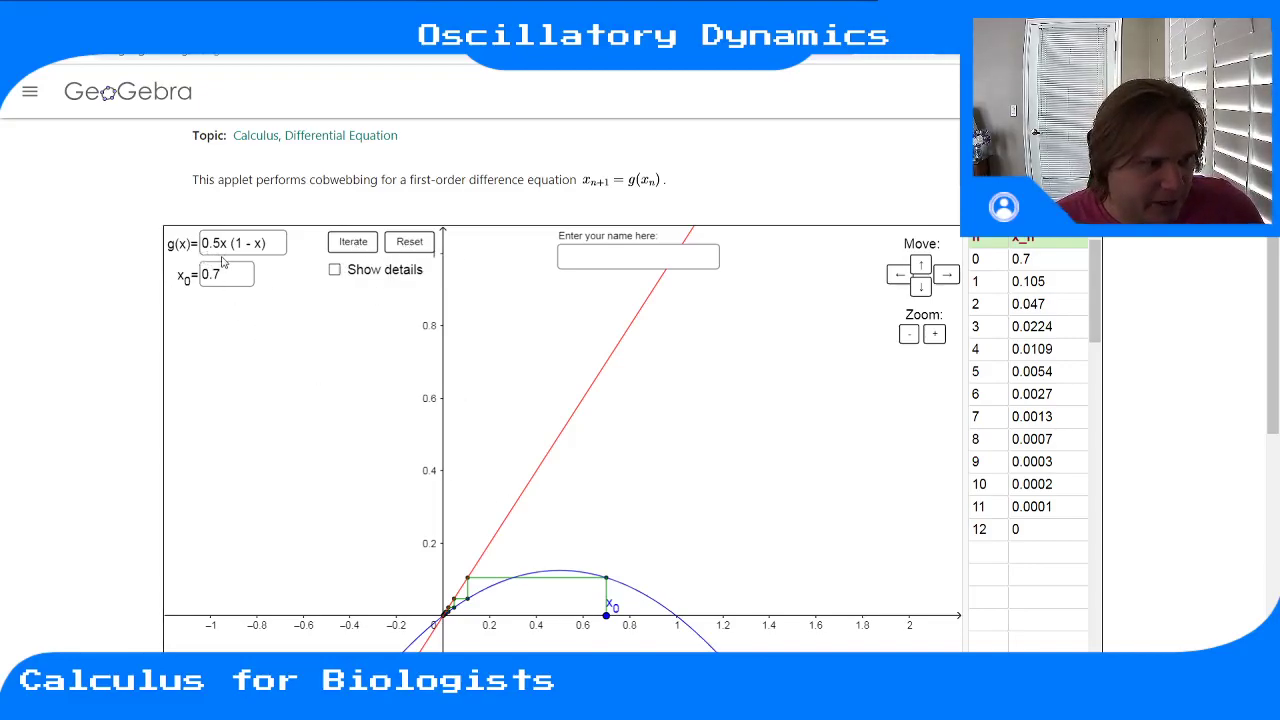
Step: Change the function to g(x) = 1.5x (1 - x) and run 15 cobweb iterations from x0 = 0.7
type("1")
key("Return")
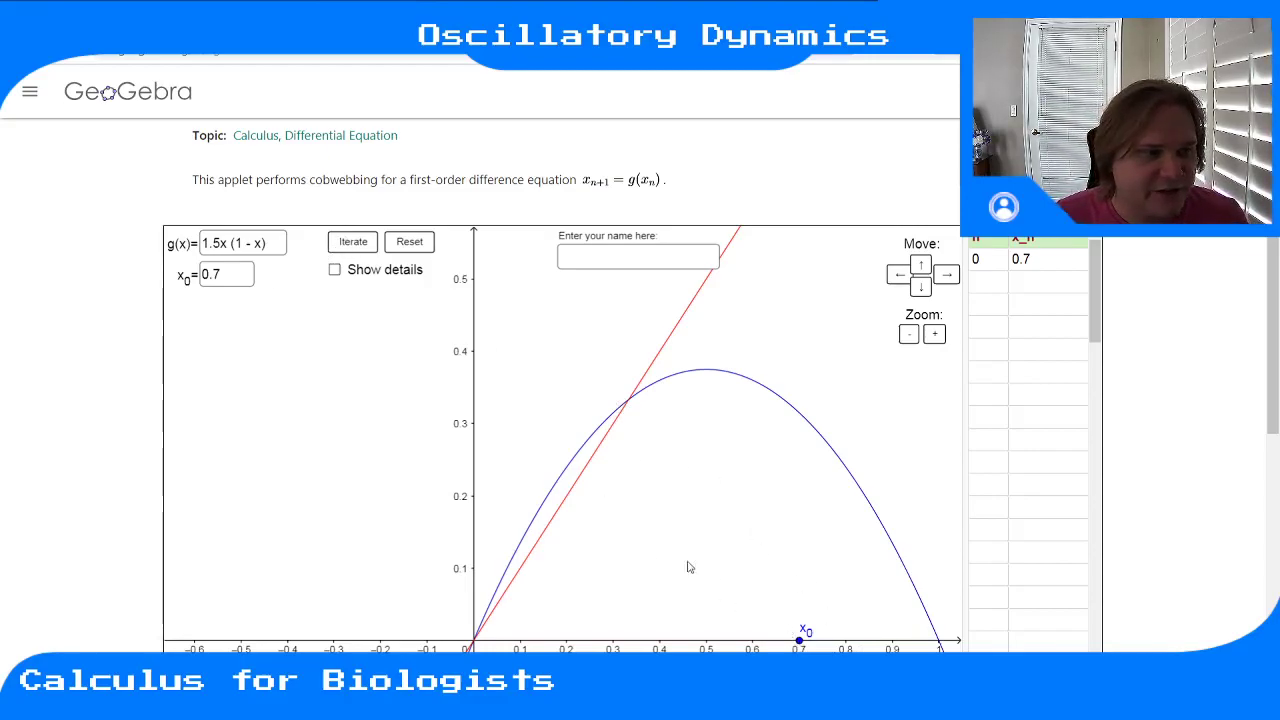
left_click(352, 242)
left_click(352, 242)
left_click(352, 242)
left_click(352, 242)
left_click(352, 242)
left_click(352, 242)
left_click(352, 242)
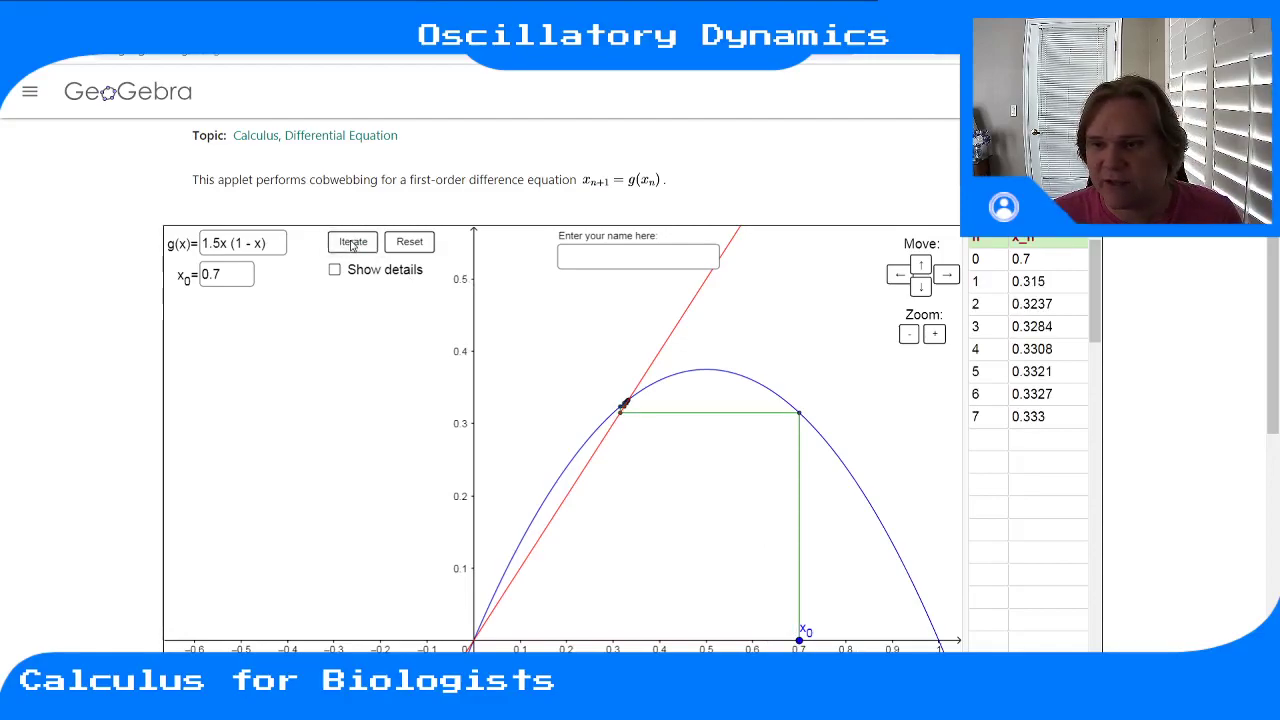
left_click(352, 242)
left_click(352, 242)
left_click(352, 242)
left_click(352, 242)
left_click(352, 242)
left_click(352, 242)
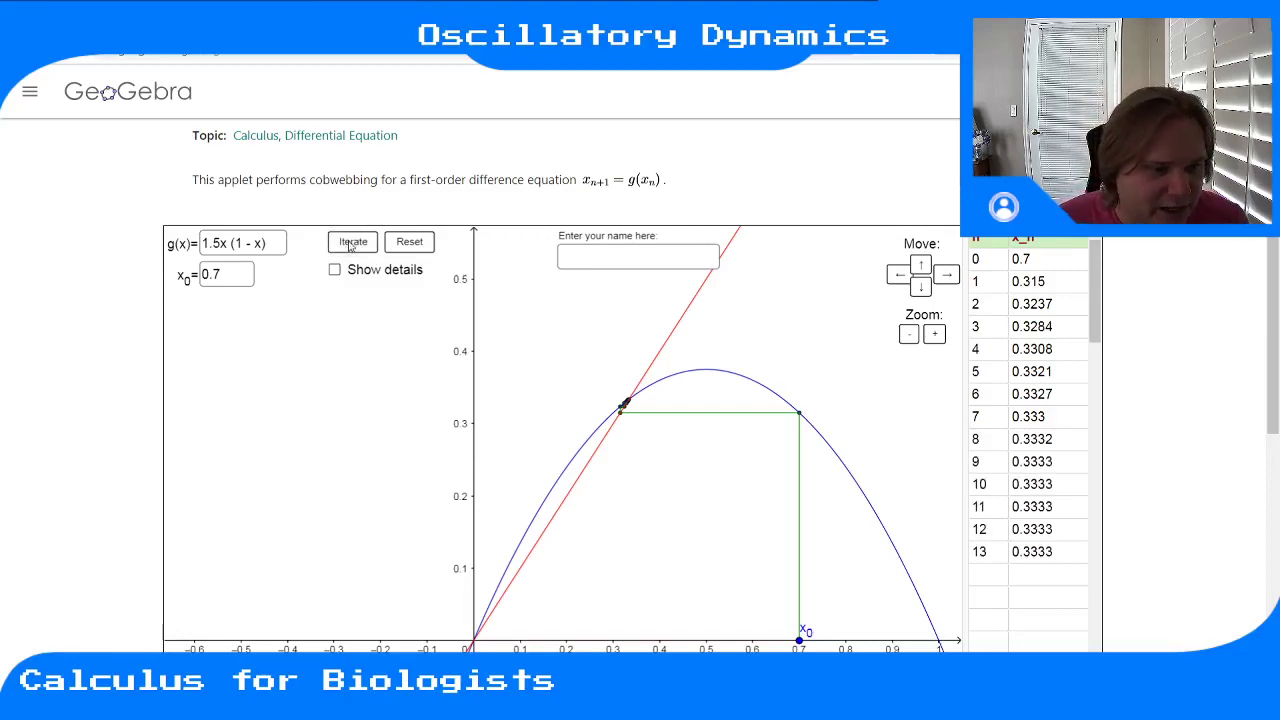
left_click(352, 242)
left_click(352, 242)
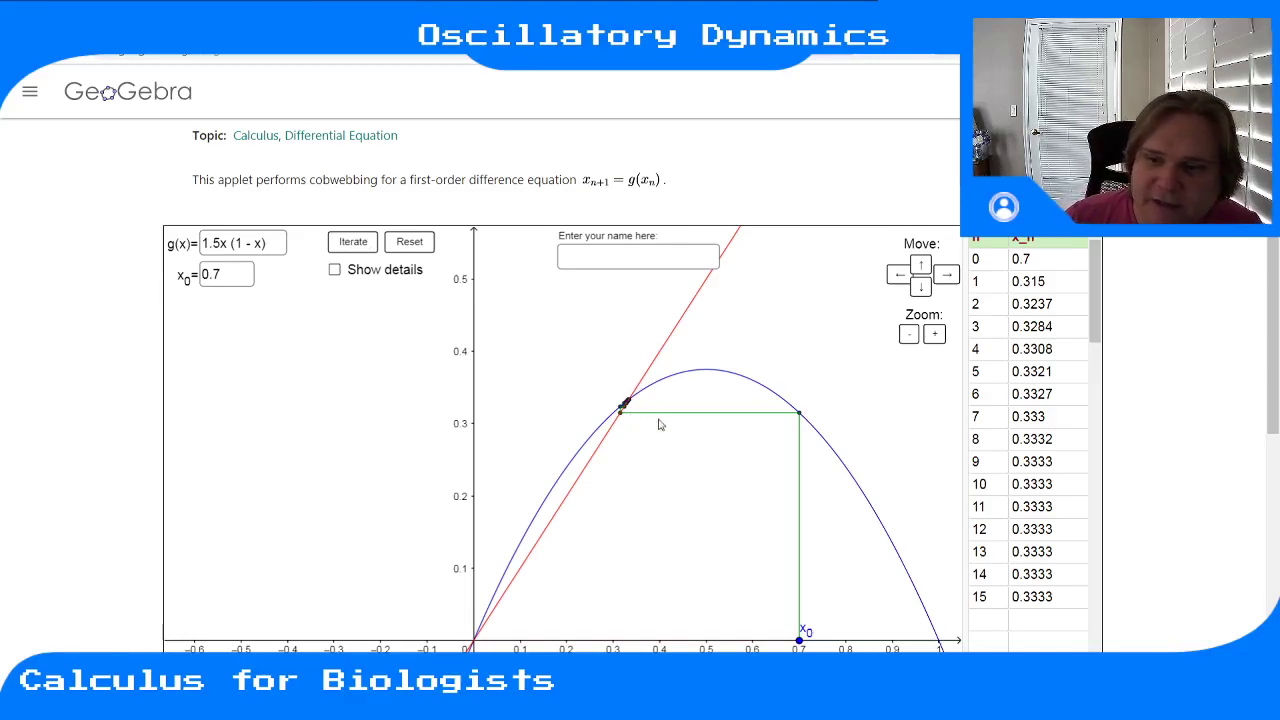
Step: Set the starting value x0 to 0.1 and iterate g(x) = 1.5x (1 - x)
left_click(235, 276)
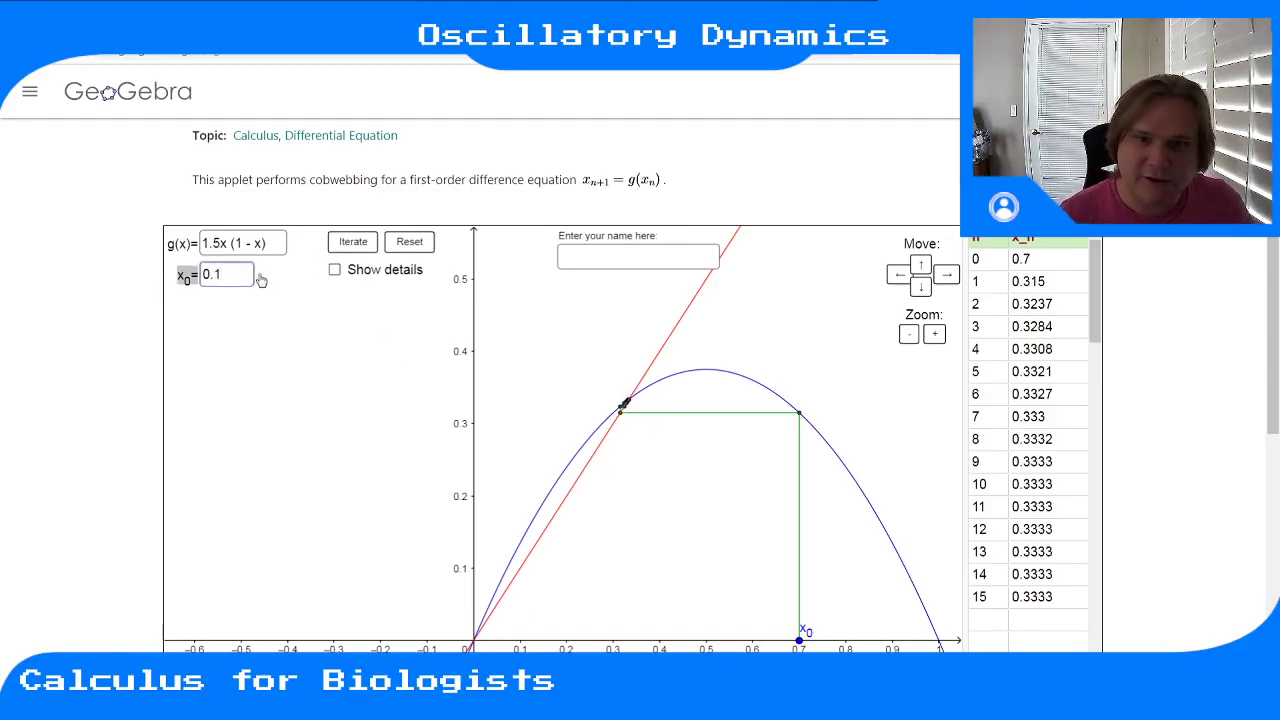
left_click(356, 242)
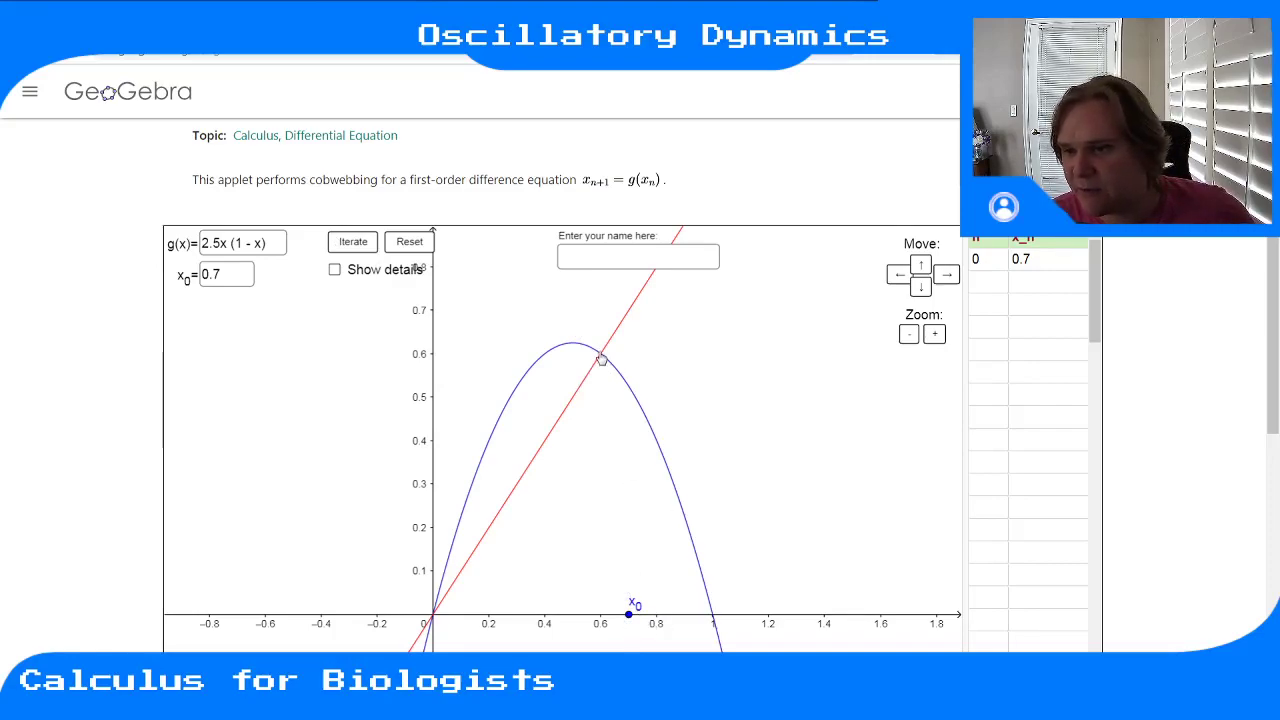
Step: Run at least 17 cobweb iterations of g(x) = 2.5x (1 - x) starting from x0 = 0.7
left_click(350, 249)
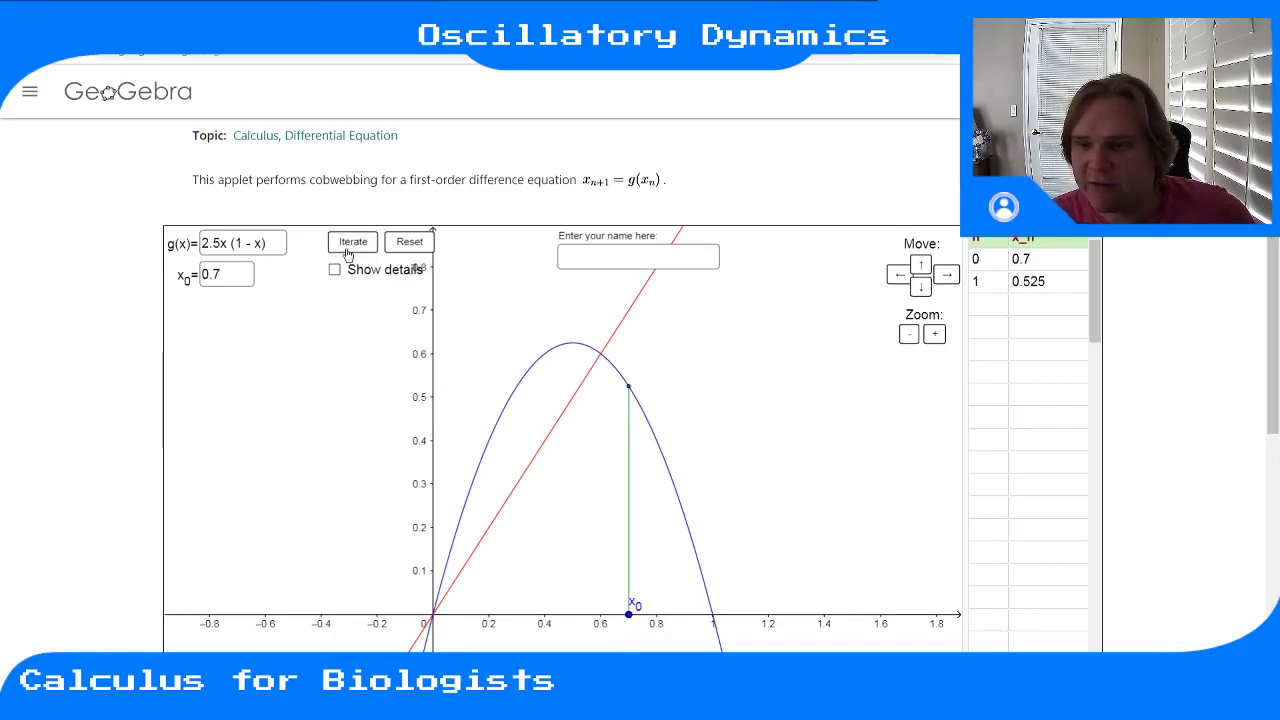
left_click(350, 253)
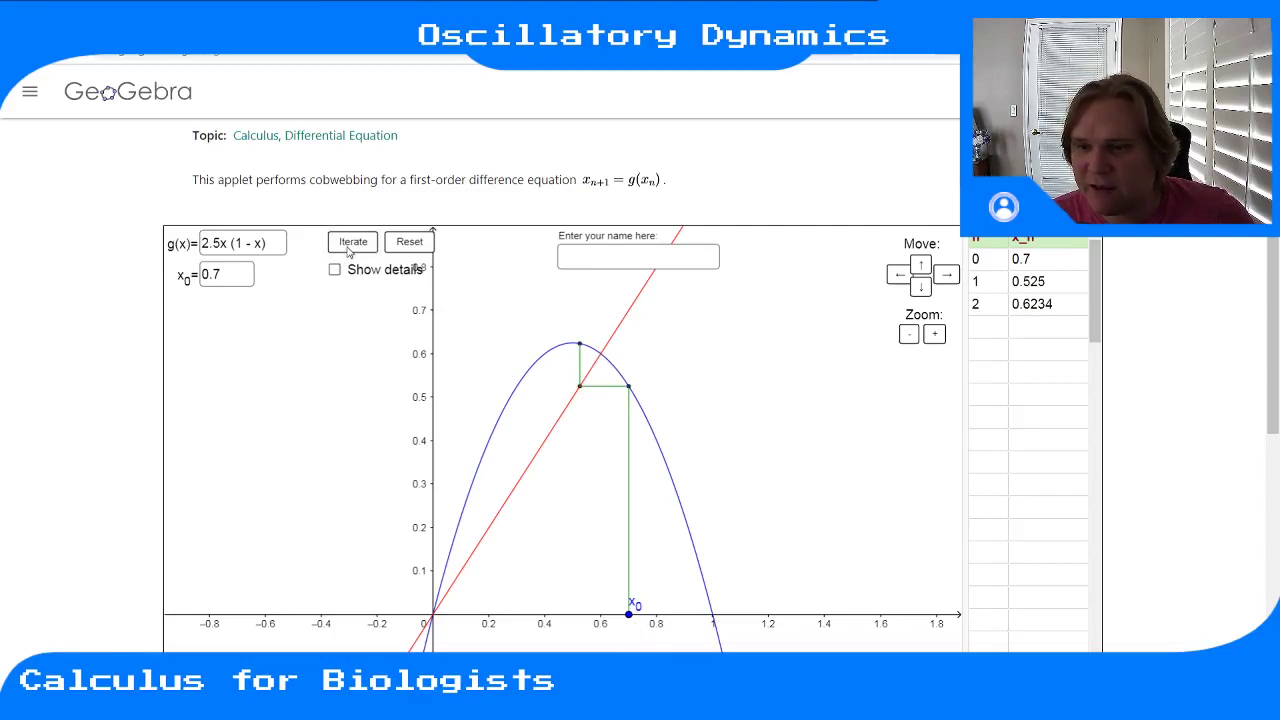
left_click(350, 252)
left_click(350, 252)
left_click(350, 252)
left_click(350, 252)
left_click(350, 252)
double_click(350, 252)
double_click(350, 252)
left_click(350, 252)
double_click(355, 252)
double_click(370, 254)
left_click(375, 254)
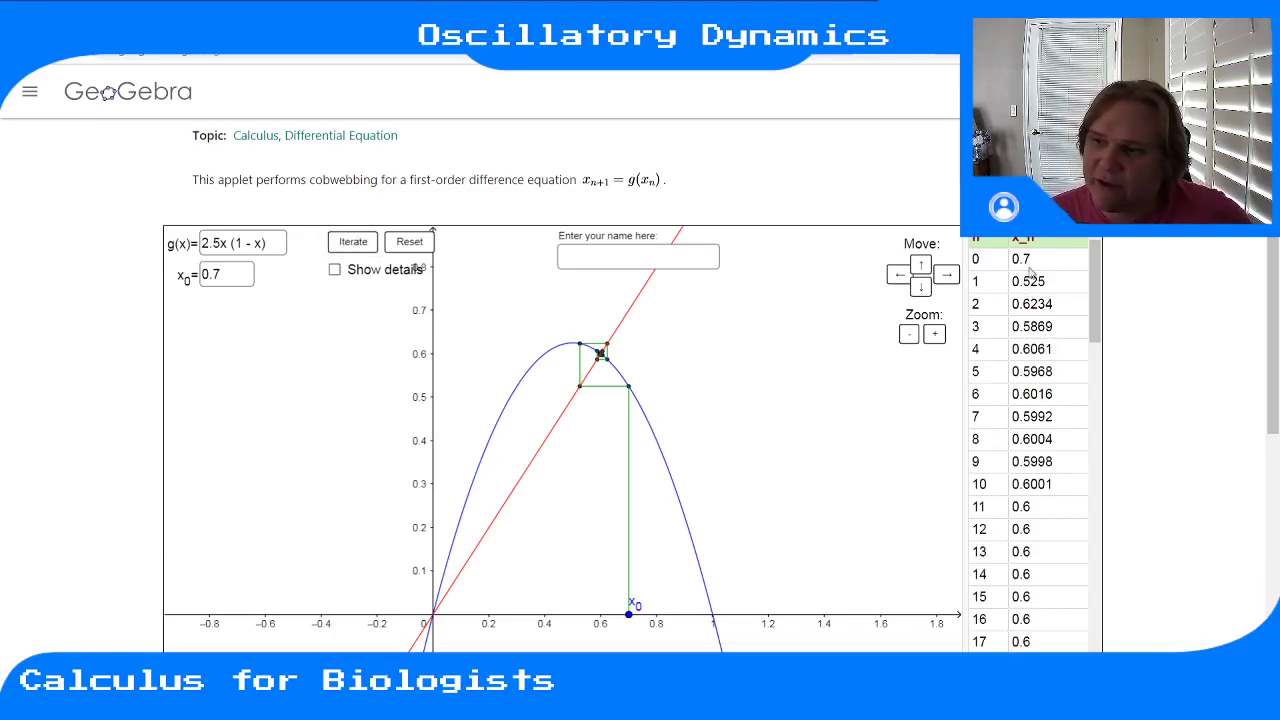
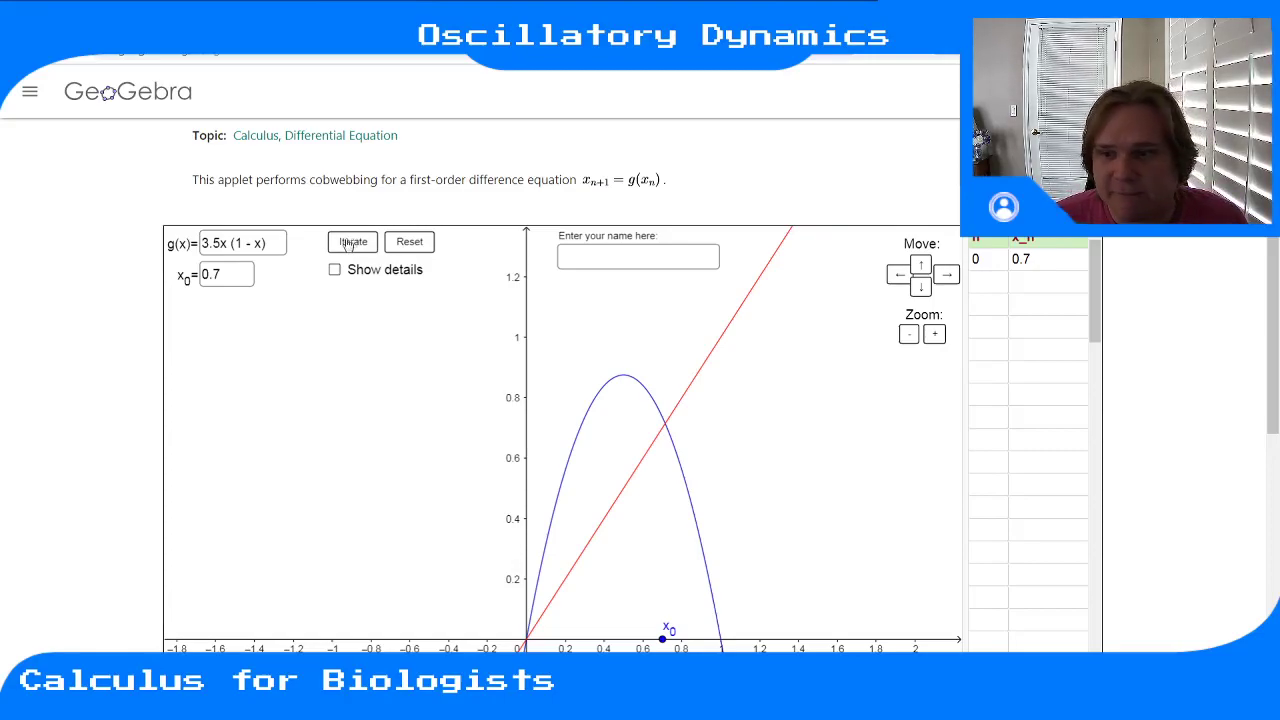
Step: Run about 23 cobweb iterations of g(x) = 3.5x (1 - x) starting from x0 = 0.7
left_click(352, 242)
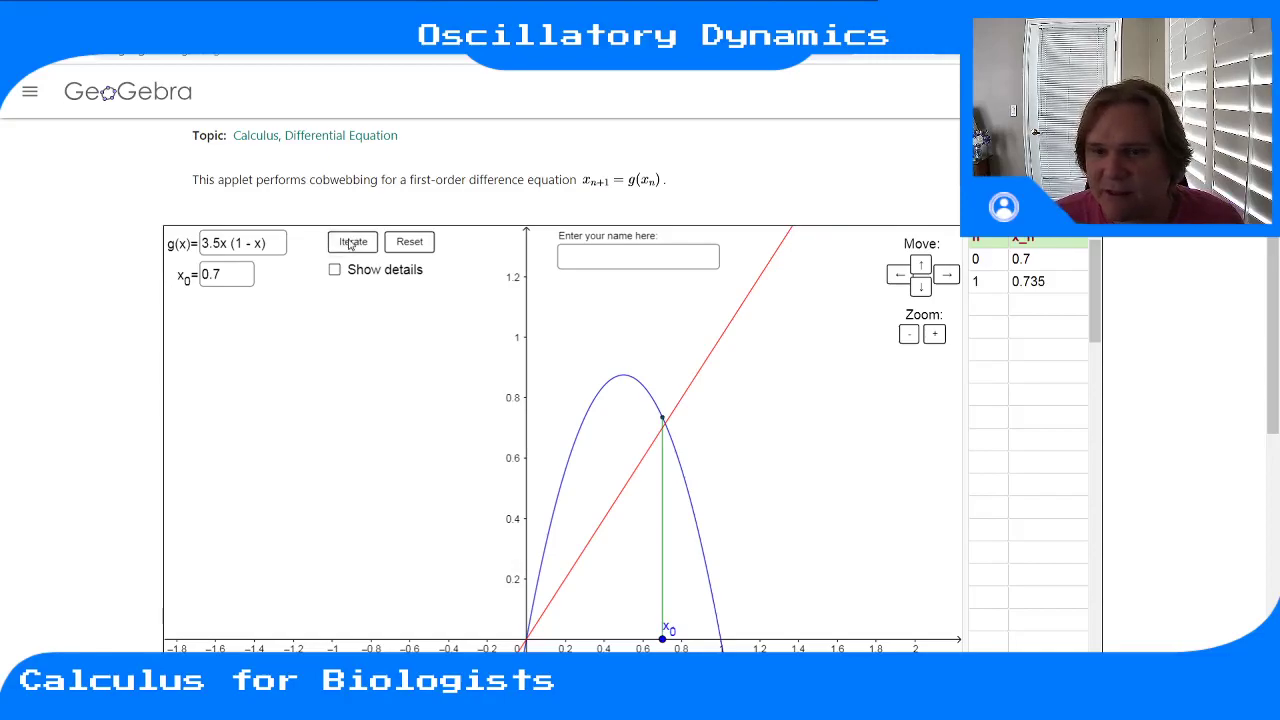
left_click(352, 242)
left_click(352, 242)
left_click(352, 242)
left_click(352, 242)
left_click(351, 243)
left_click(351, 243)
left_click(351, 243)
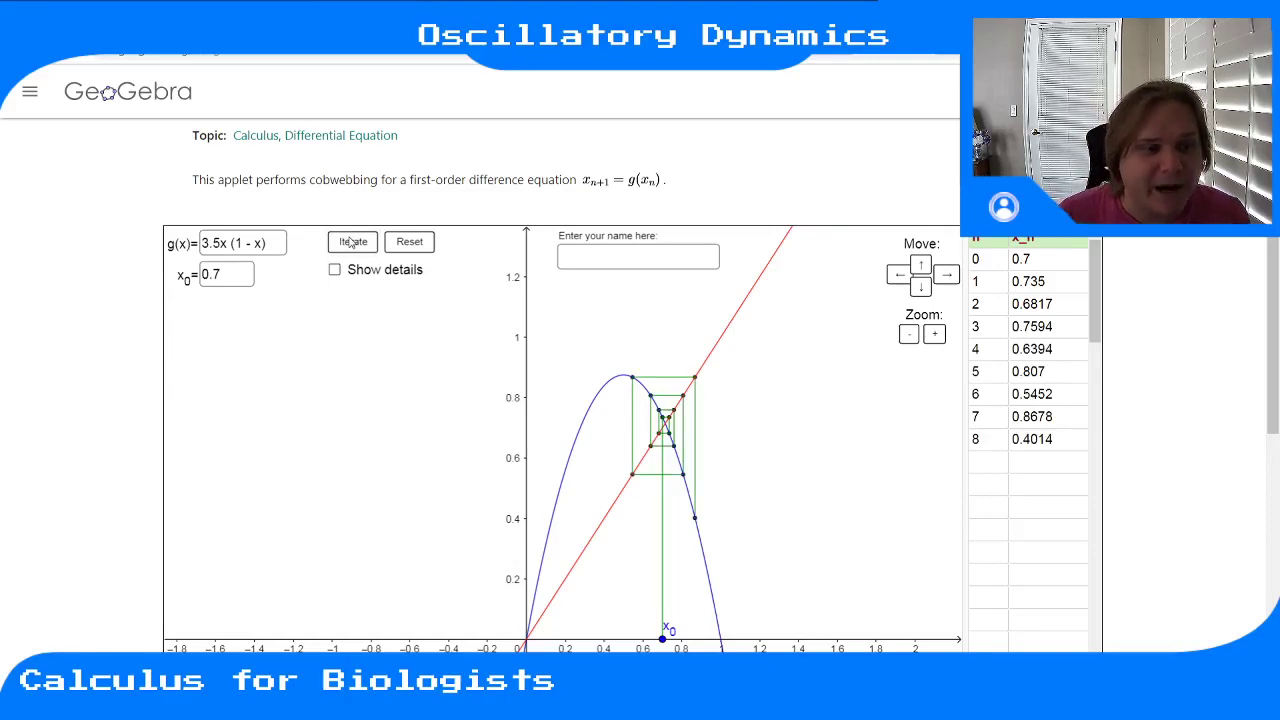
left_click(352, 242)
left_click(352, 242)
left_click(352, 242)
left_click(352, 242)
left_click(352, 242)
left_click(352, 242)
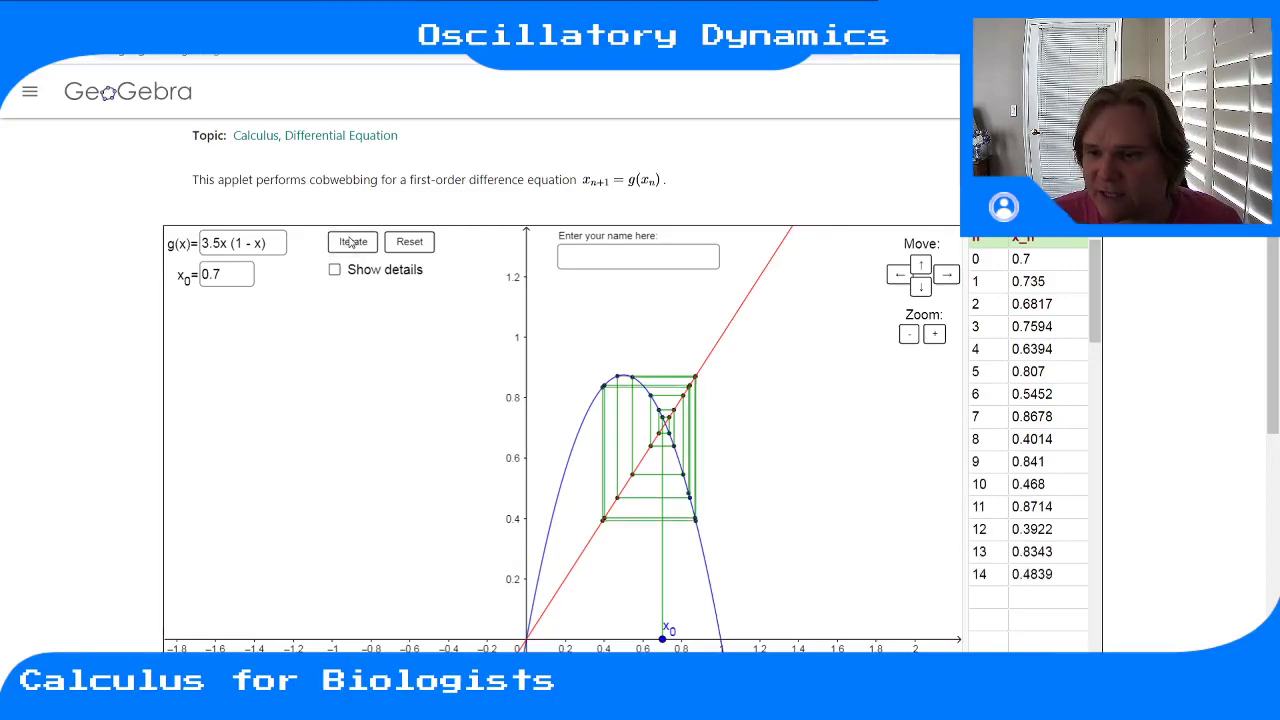
left_click(352, 242)
left_click(352, 242)
left_click(352, 242)
left_click(352, 242)
left_click(352, 242)
left_click(352, 242)
left_click(352, 242)
left_click(352, 242)
left_click(350, 242)
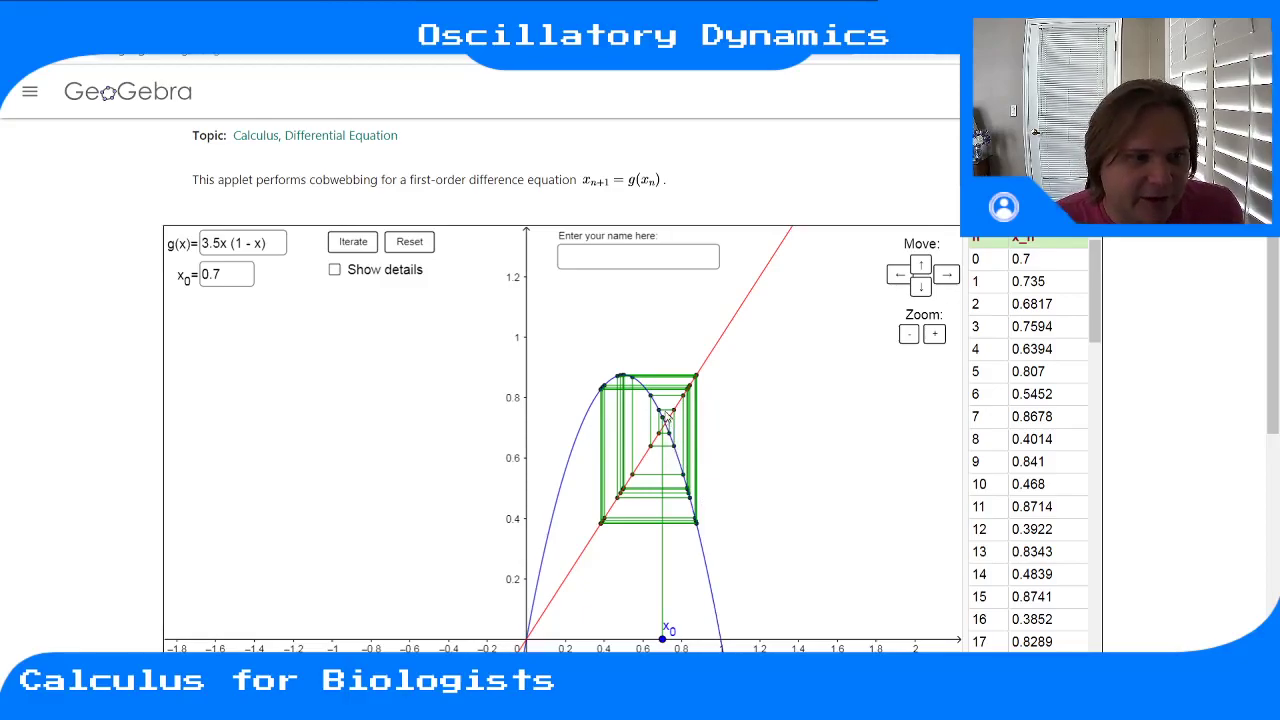
type("2")
key("Return")
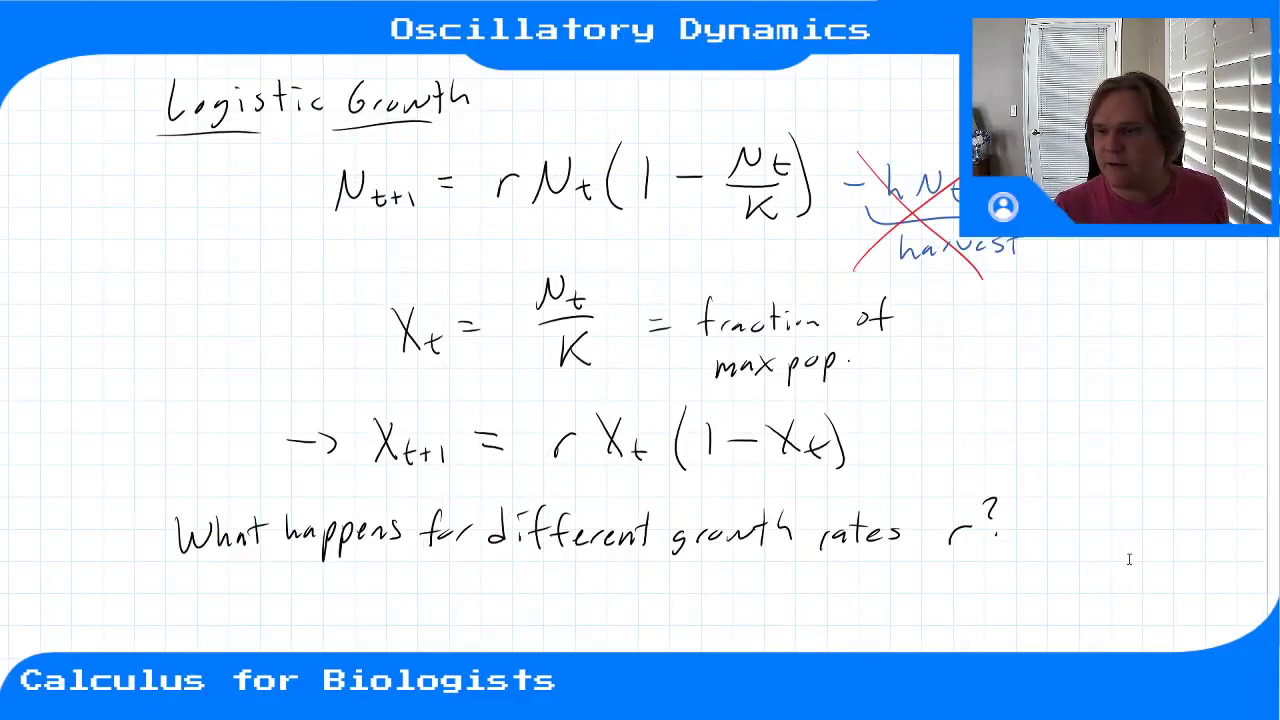
Step: In the handwritten notes, write "r = 0.5" followed by a rightward arrow below the growth rates question
scroll(1077, 561, "down", 2)
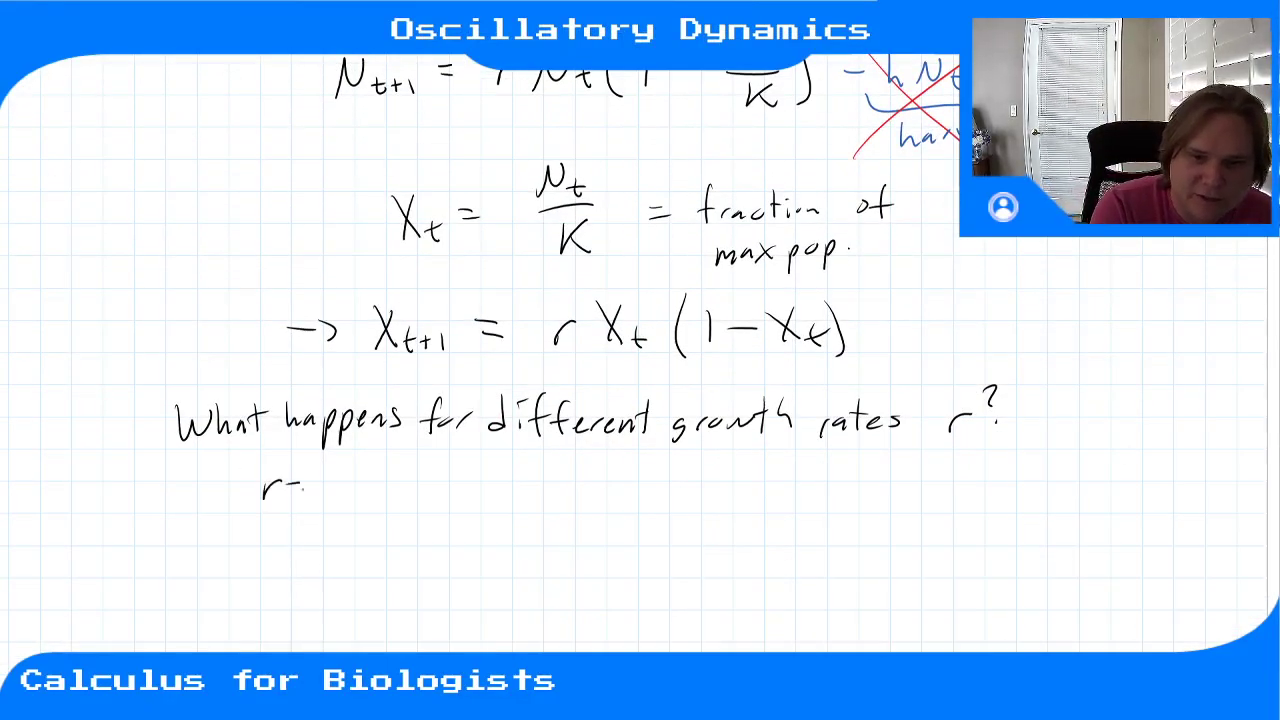
left_click_drag(348, 474, 382, 496)
left_click(367, 490)
left_click_drag(386, 472, 471, 494)
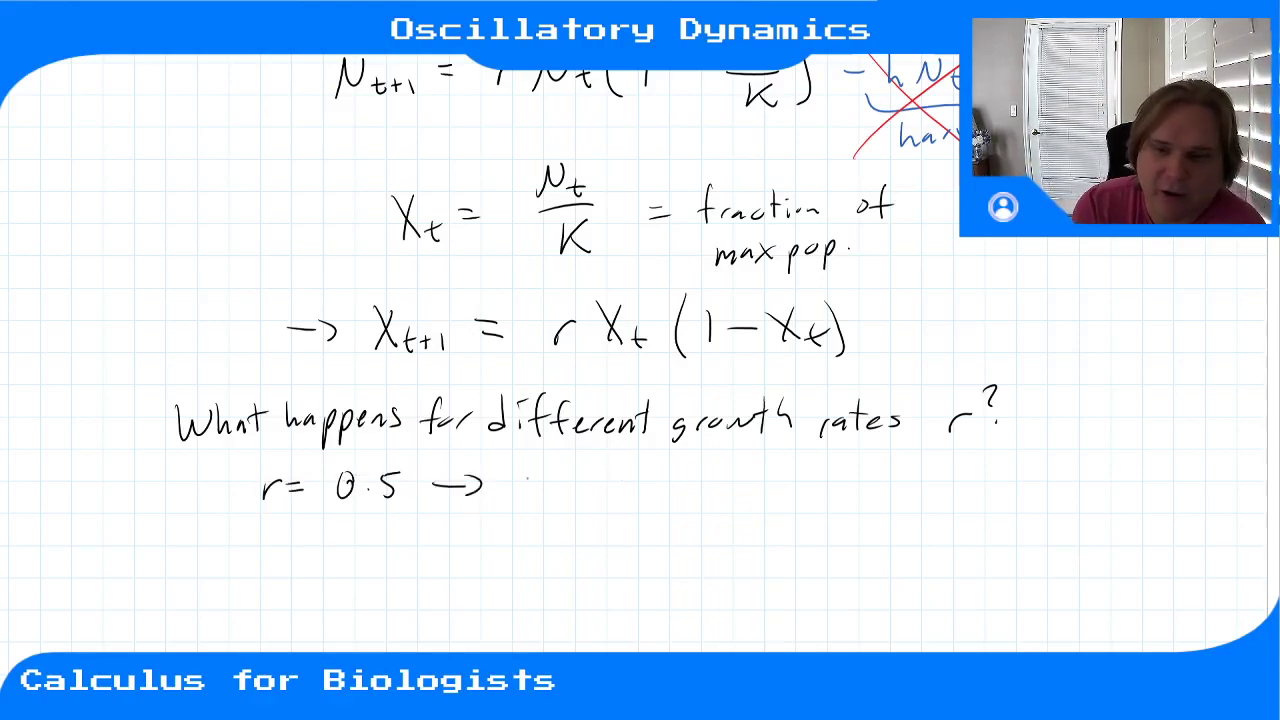